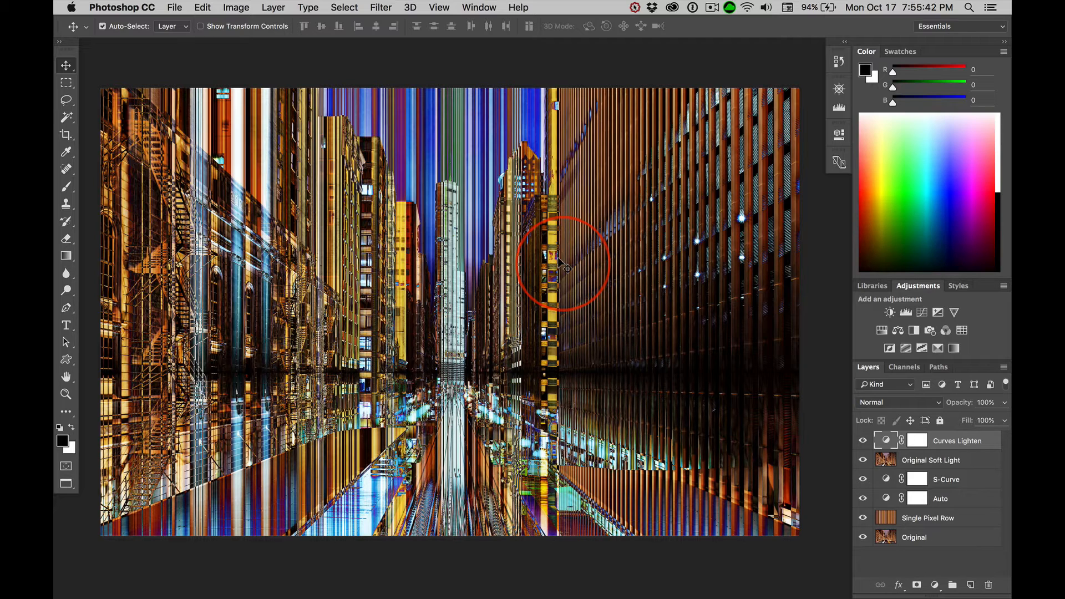
Check the image's dimensions in pixels in Image Size, comparing the units offered with Resample off and on, without applying anything.
key(alt+super+i)
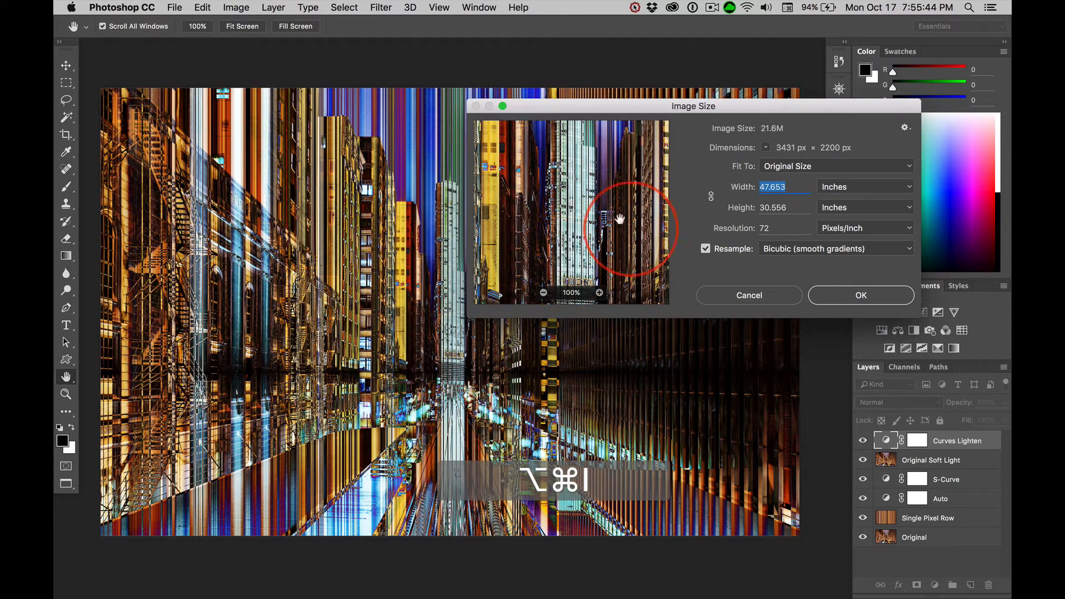
click(870, 188)
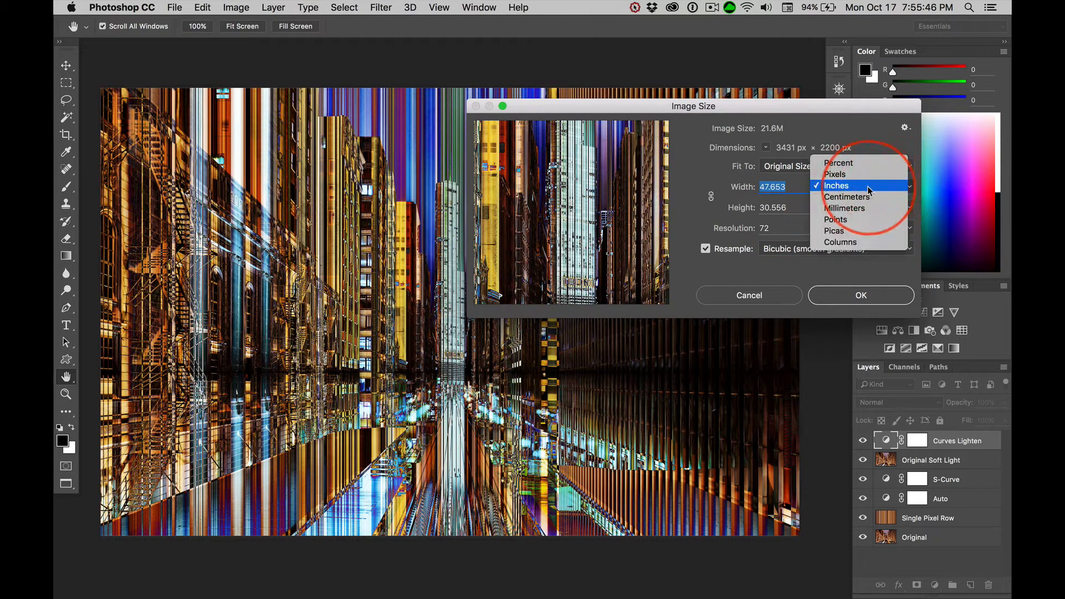
click(836, 175)
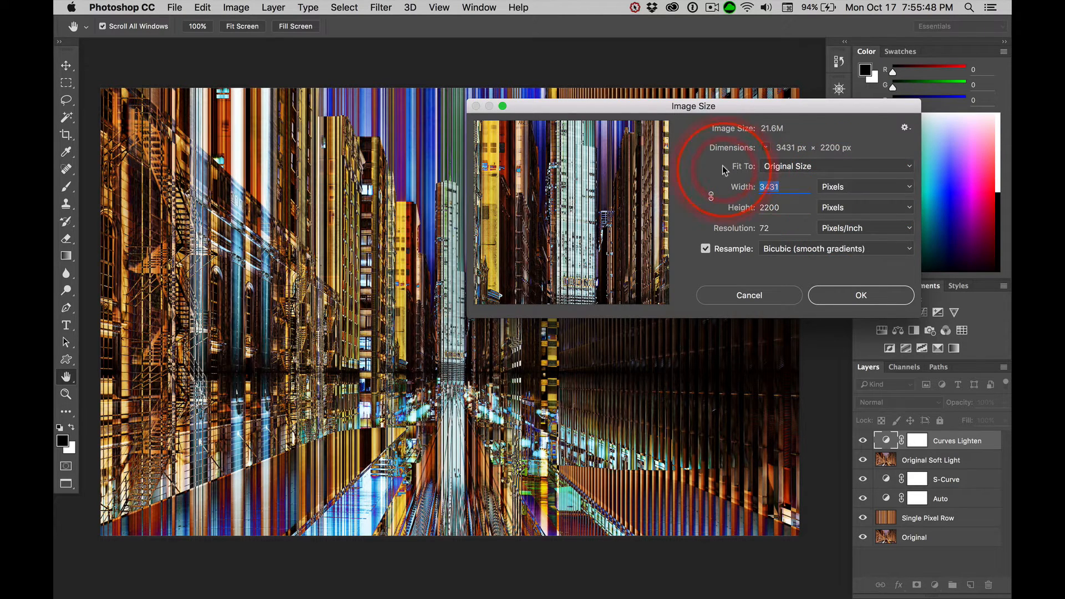
click(704, 250)
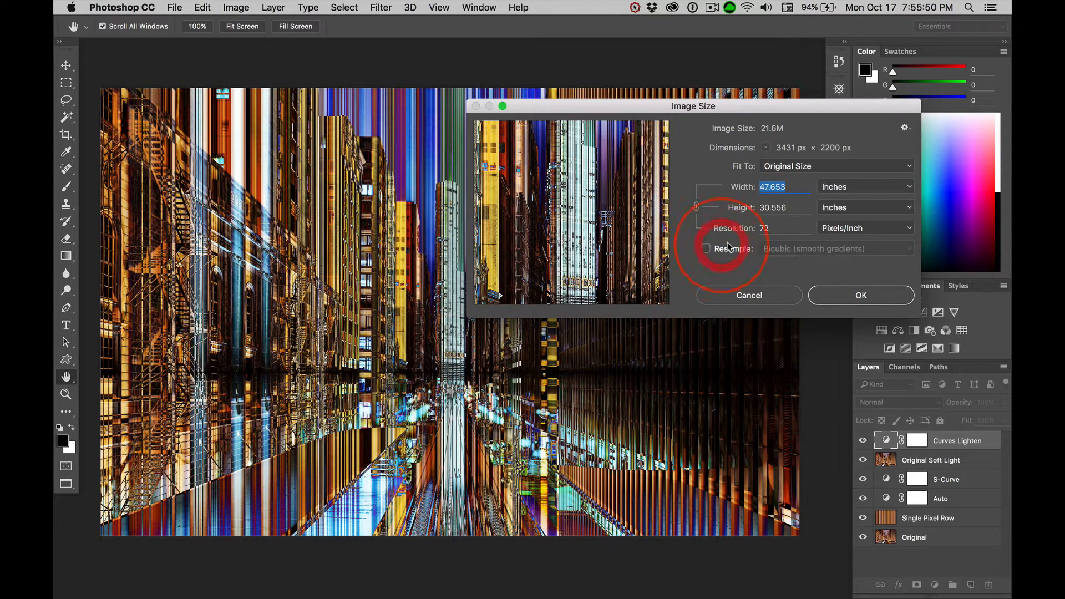
click(854, 193)
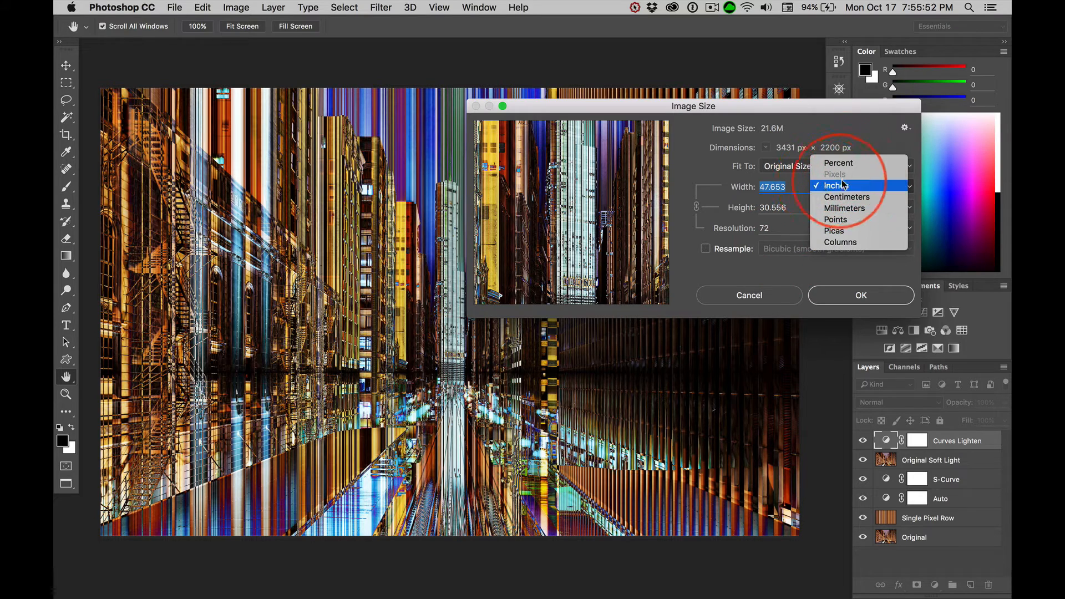
click(706, 250)
click(706, 250)
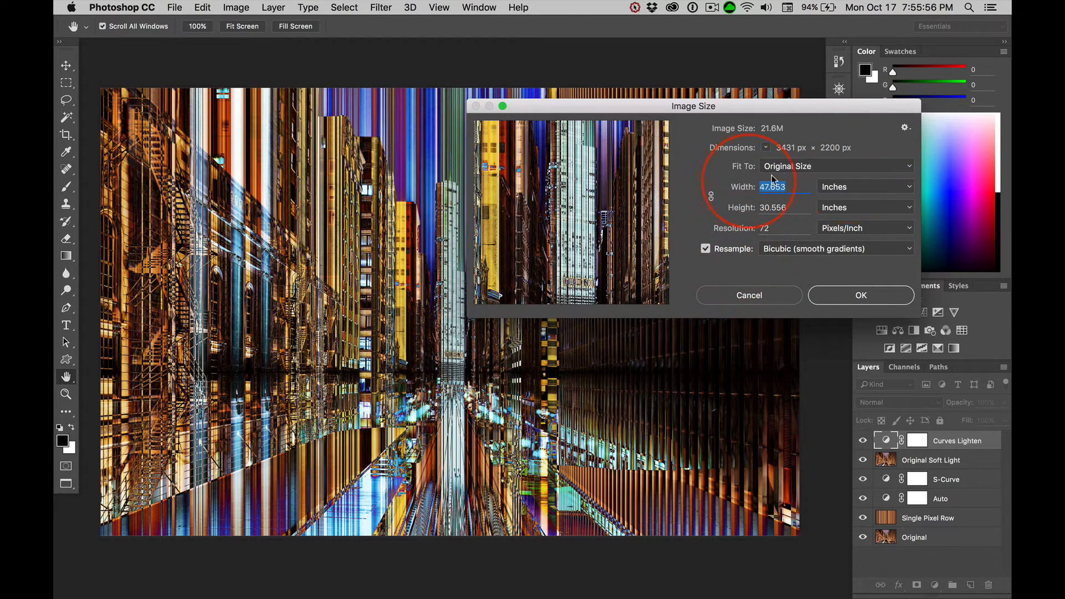
click(868, 189)
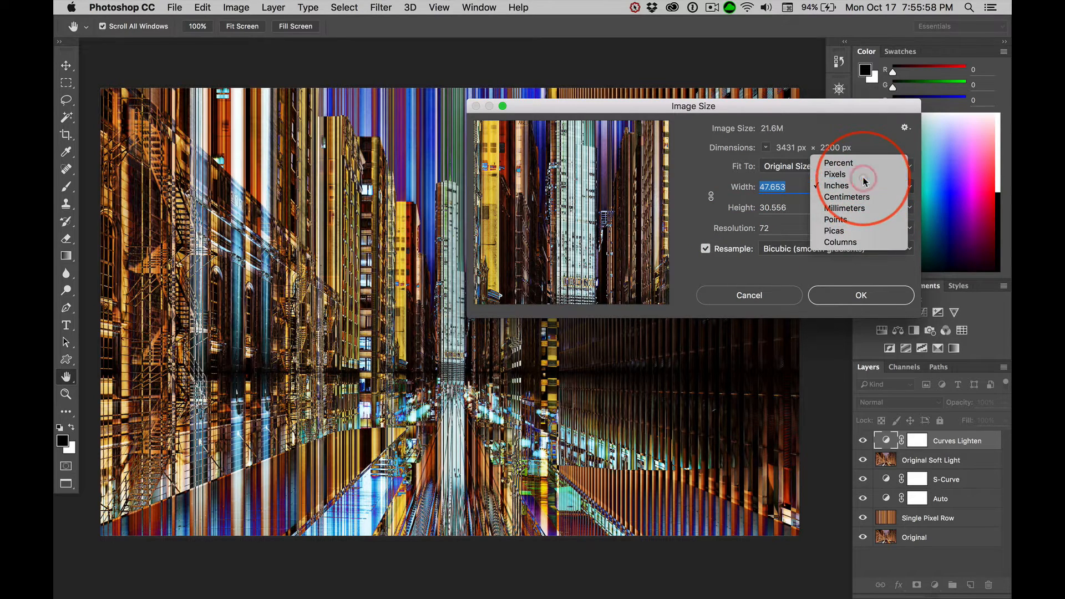
click(865, 175)
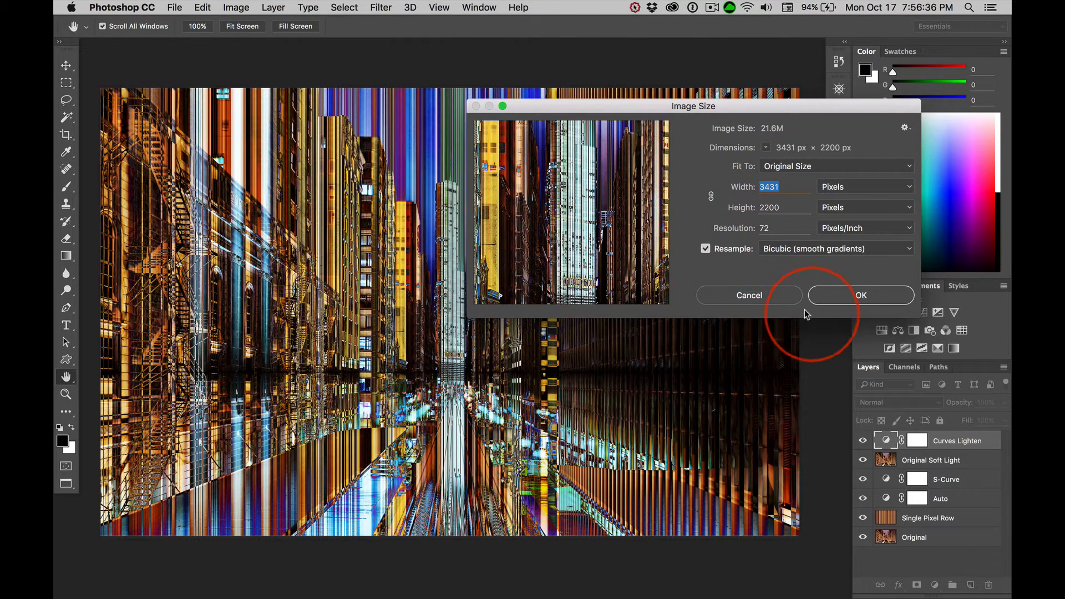
click(746, 295)
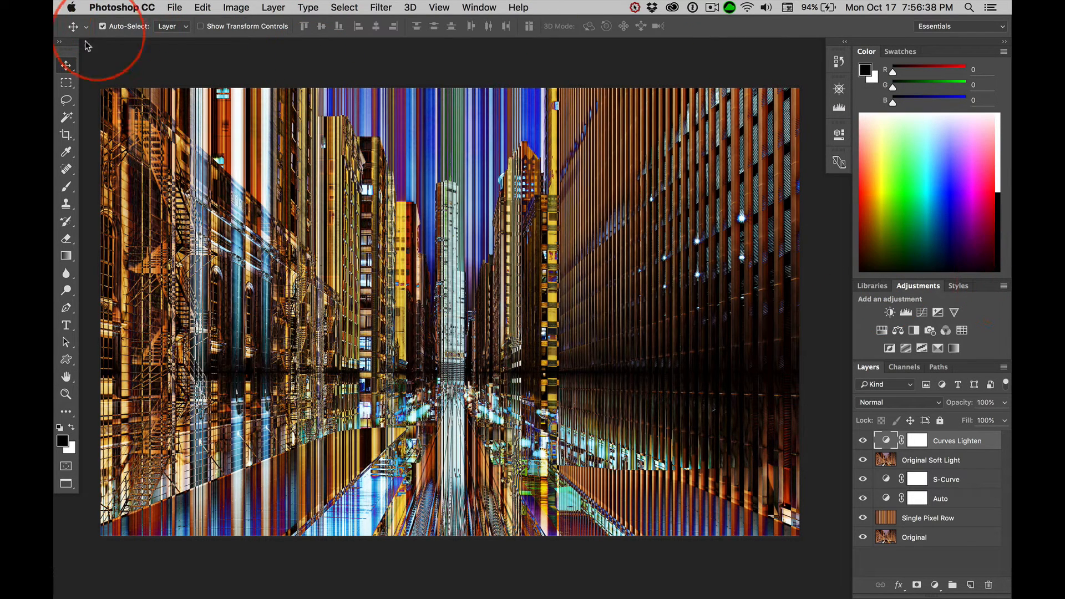
Try to set the Rectangular Marquee to a Fixed Ratio style with a width of 2880.
click(67, 85)
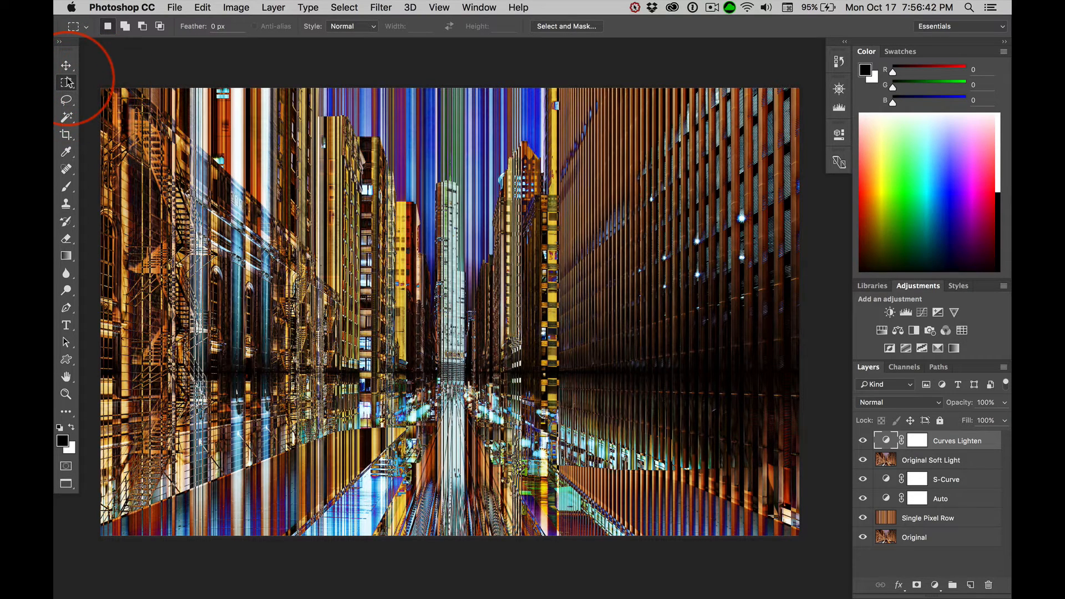
click(344, 29)
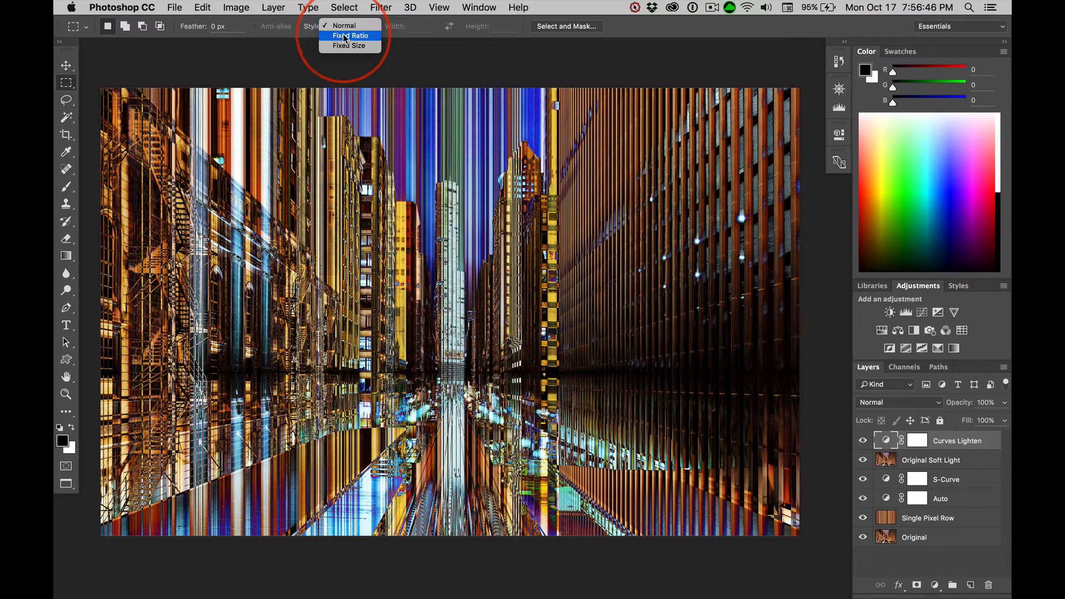
click(345, 35)
click(405, 26)
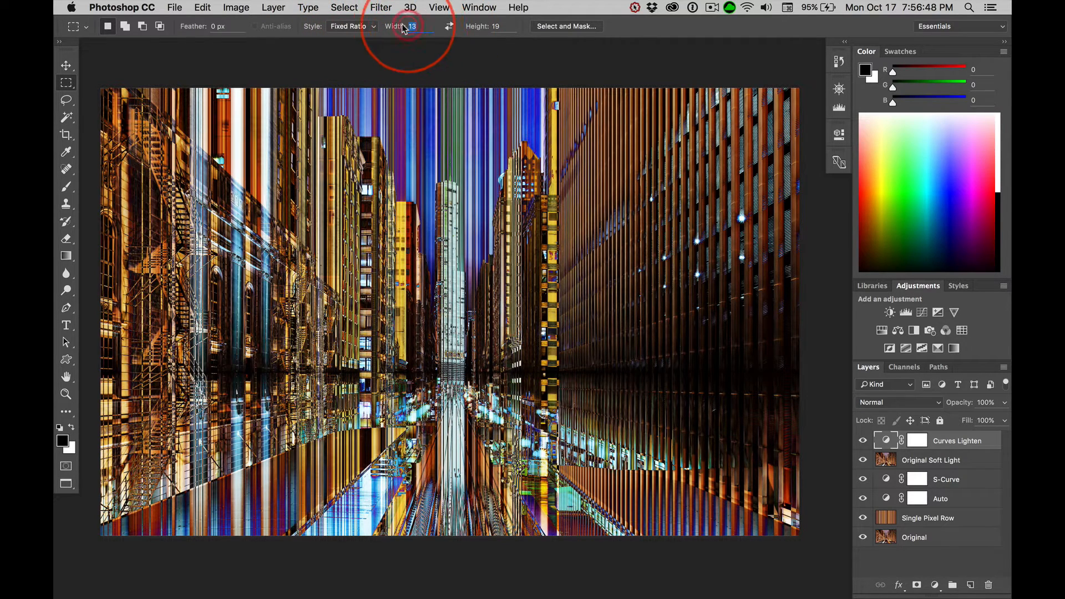
text(2880)
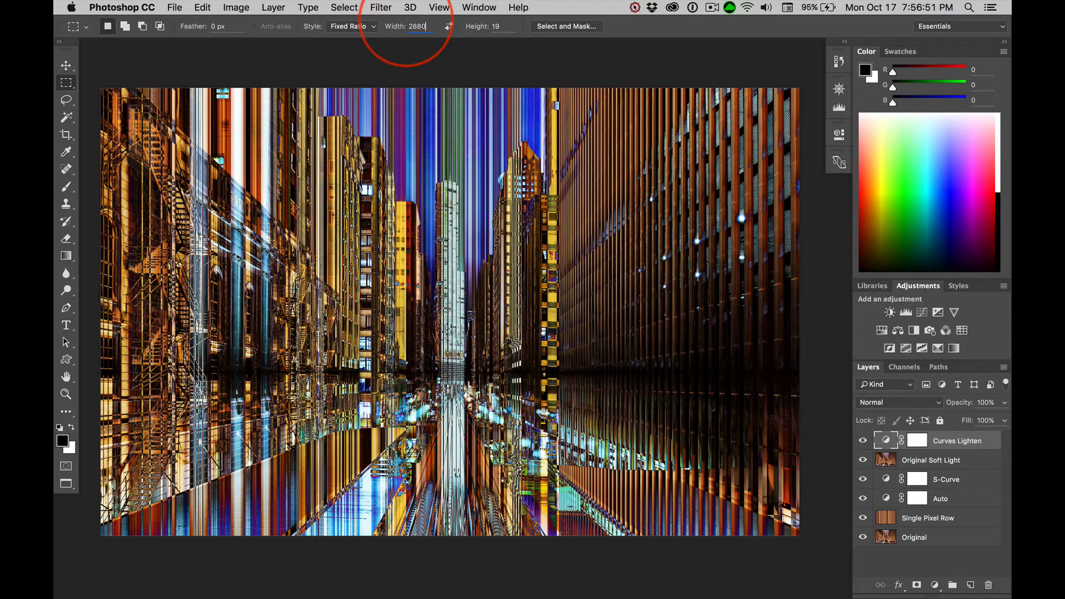
key(Return)
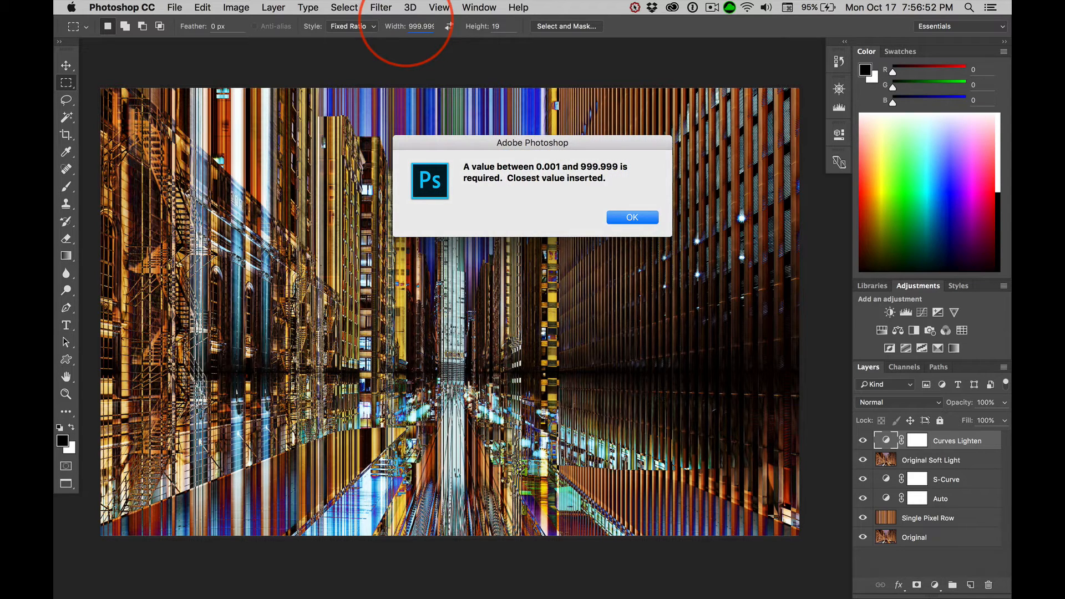
click(632, 218)
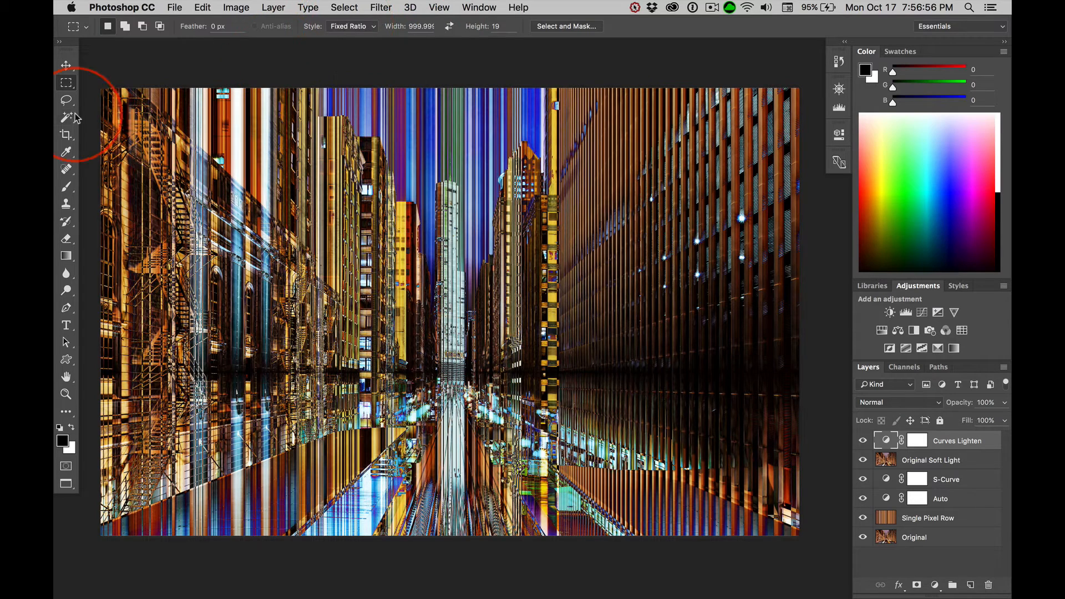
Set the Crop tool to W x H x Resolution with a width of 2880 px and a height of 1800 px.
click(66, 134)
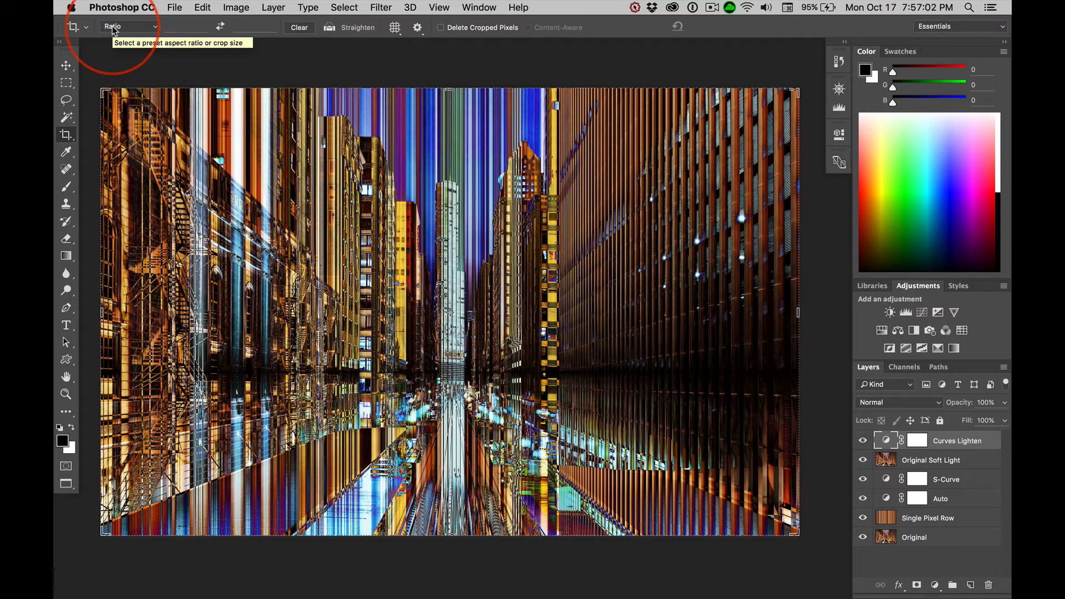
click(143, 26)
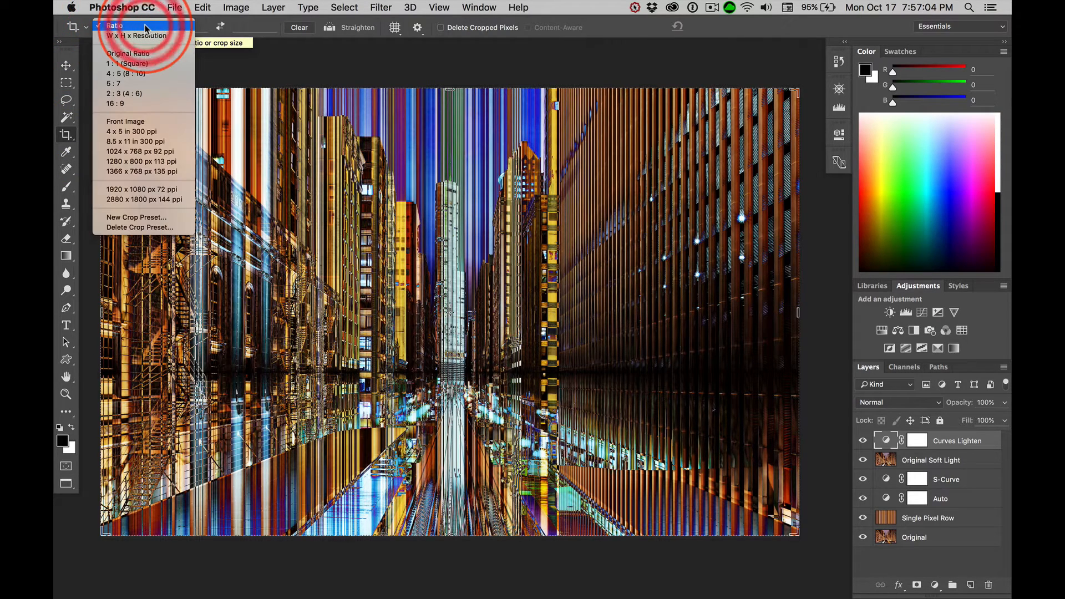
click(137, 37)
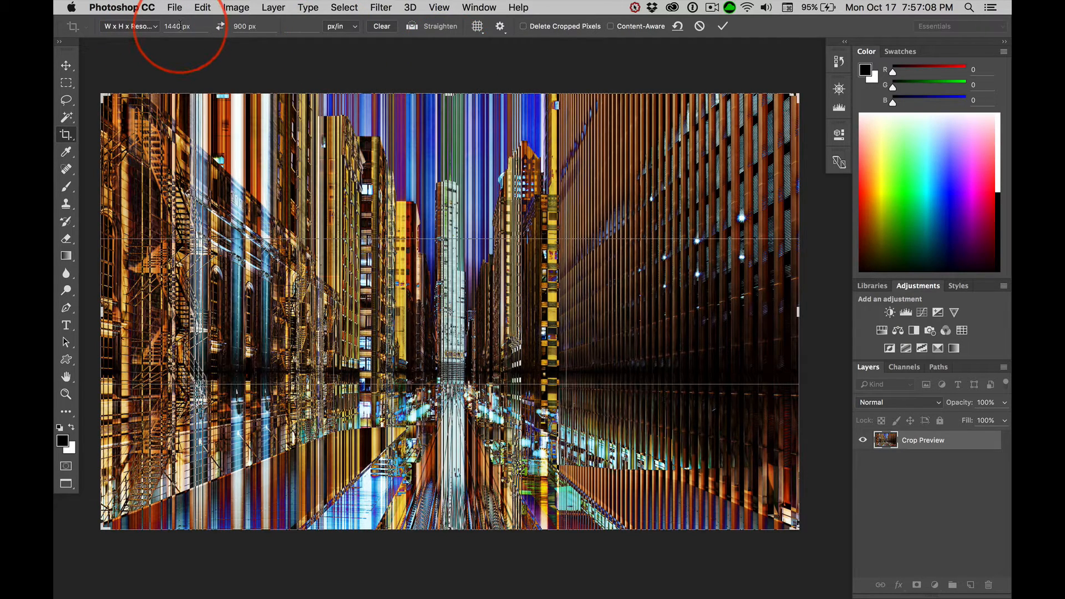
drag(181, 26, 157, 27)
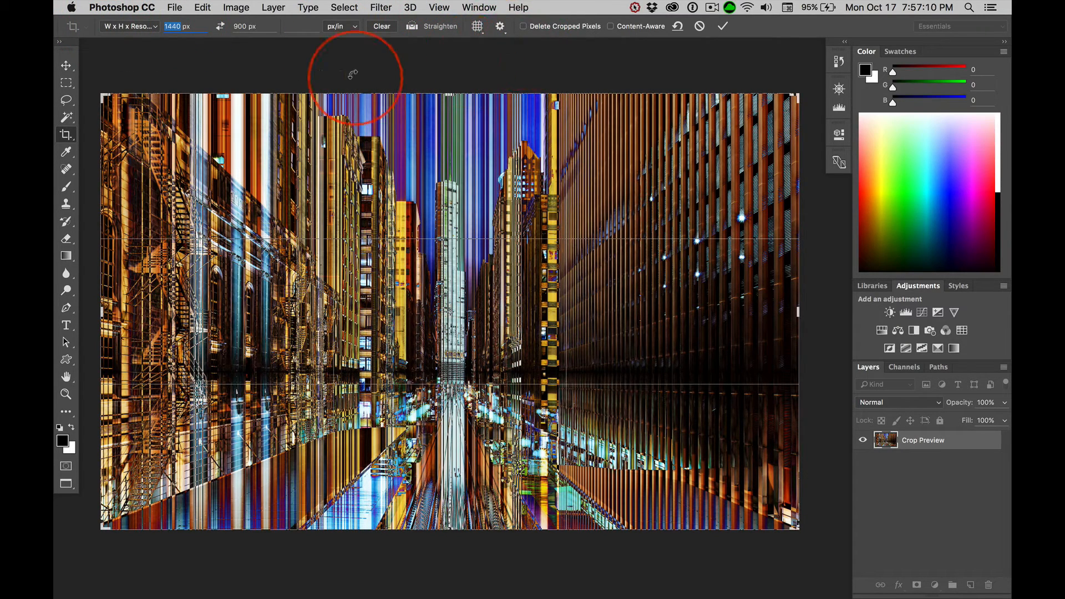
text(2880)
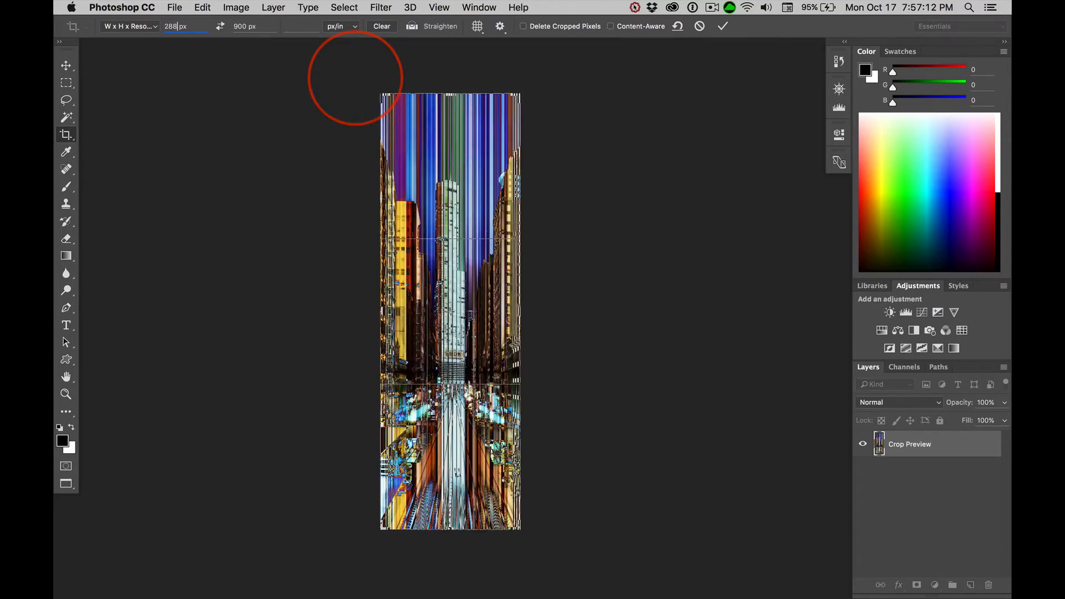
key(Tab)
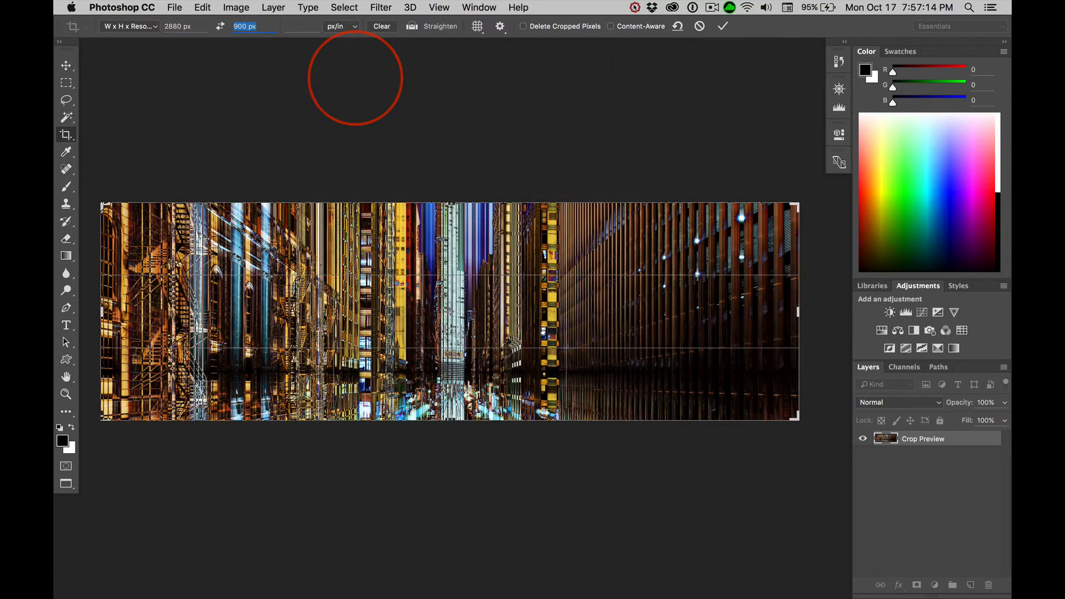
text(1800)
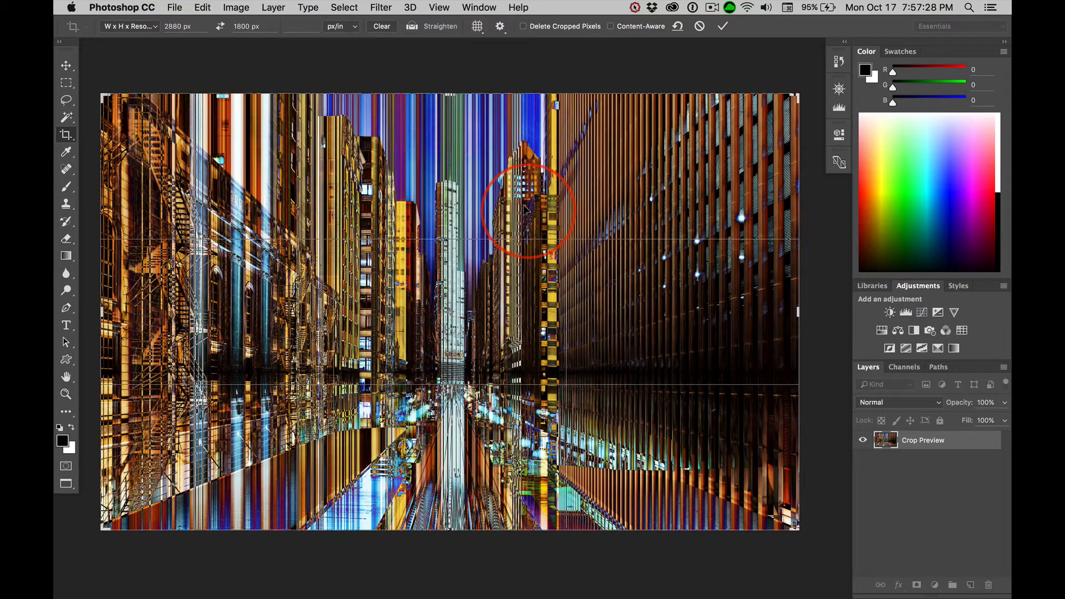
Place the crop frame across the full width of the cityscape image and apply the crop.
mouse_move(525, 210)
mouse_down()
mouse_move(530, 224)
mouse_move(521, 181)
mouse_move(525, 207)
mouse_move(510, 203)
mouse_move(529, 208)
mouse_up()
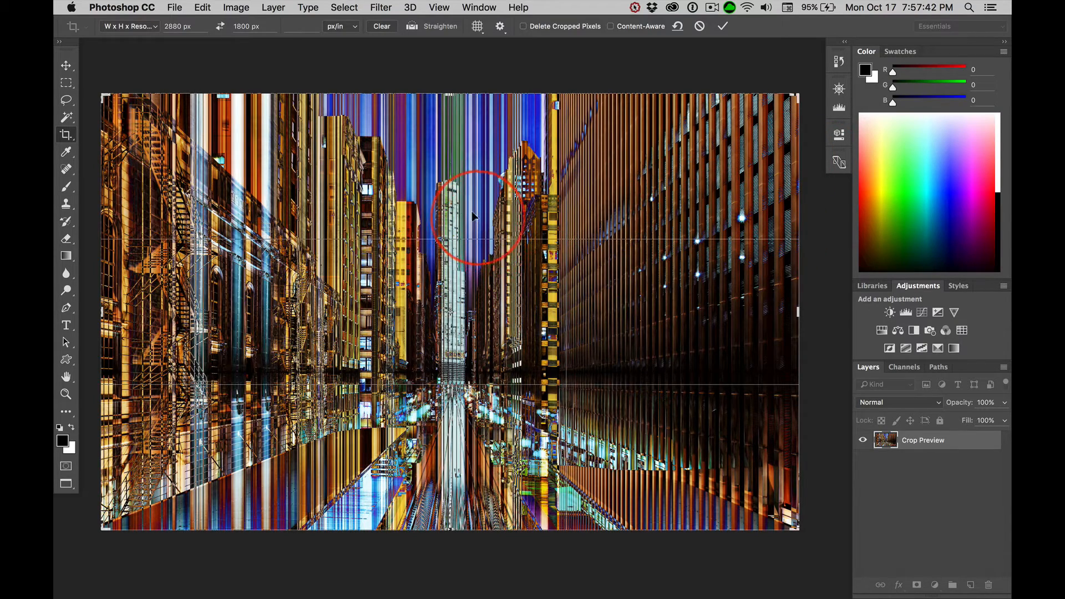
key(Return)
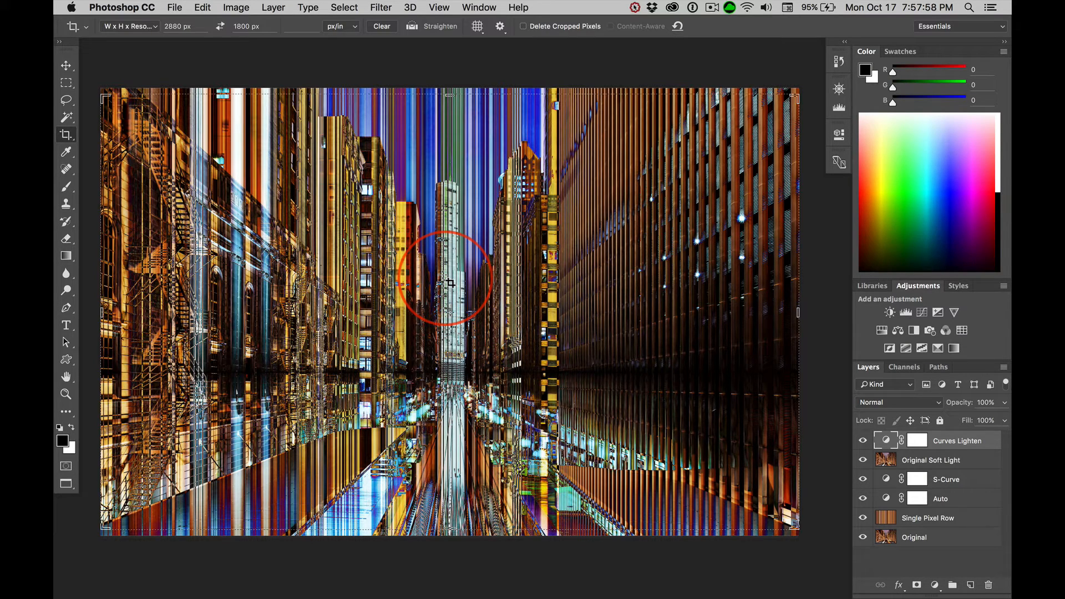
click(450, 282)
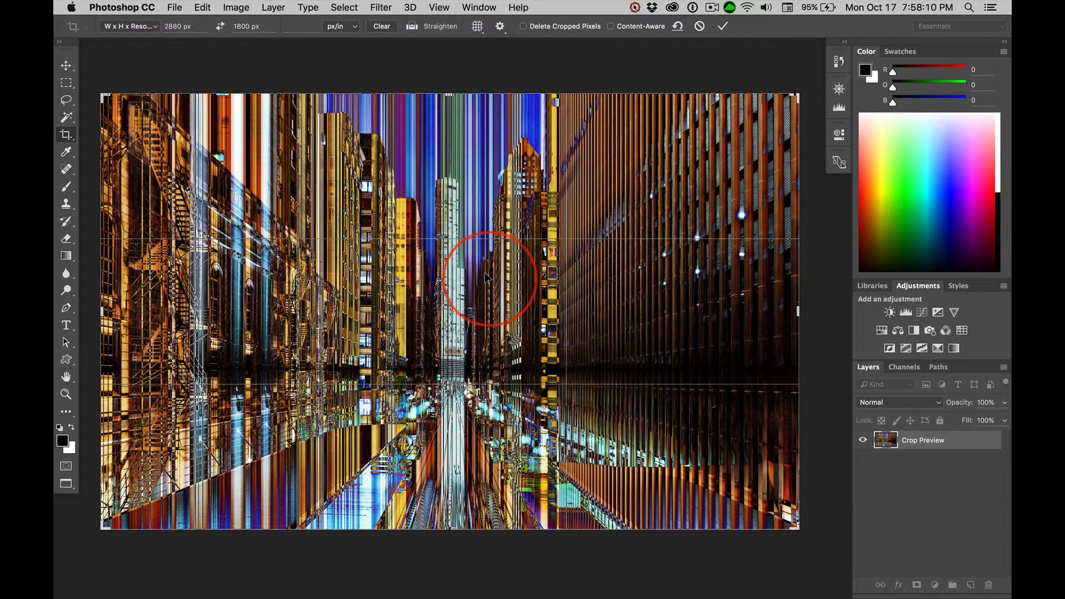
key(Return)
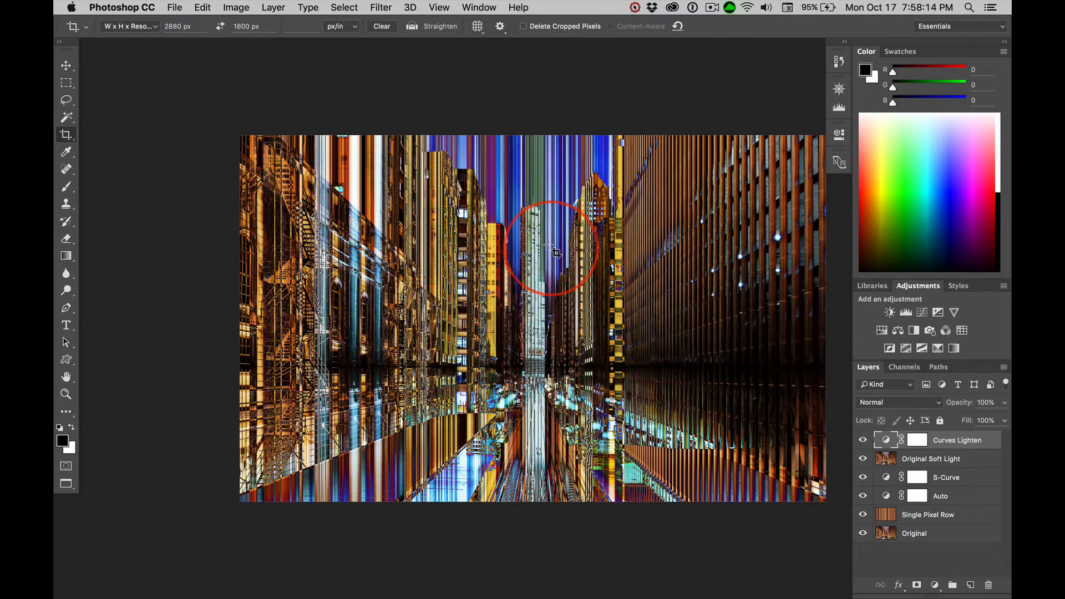
Check the cropped image's width and height in pixels in Image Size, then close it without changes.
click(66, 65)
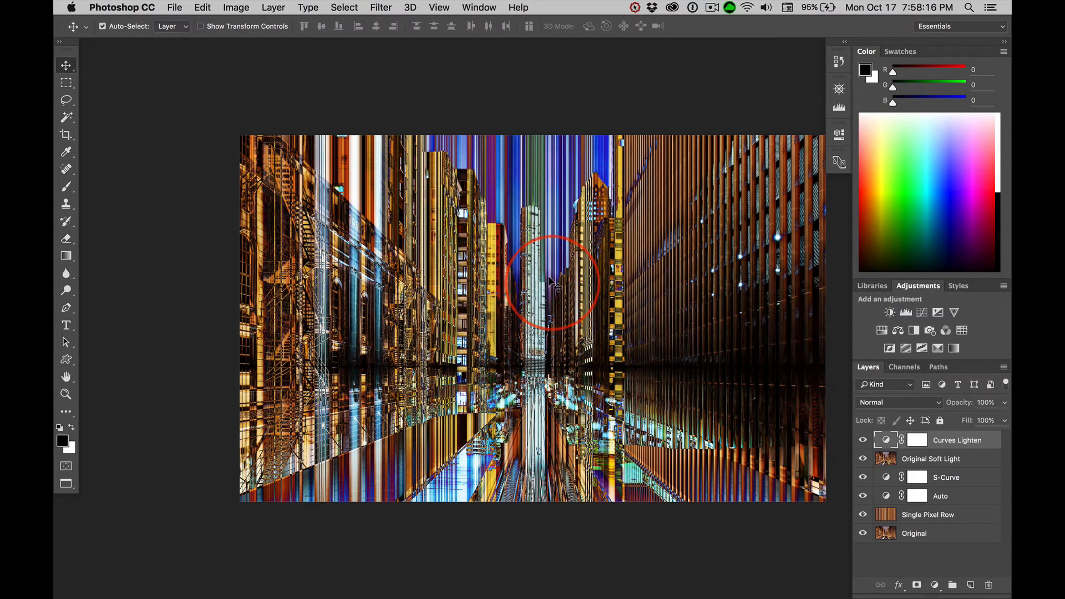
drag(528, 280, 459, 270)
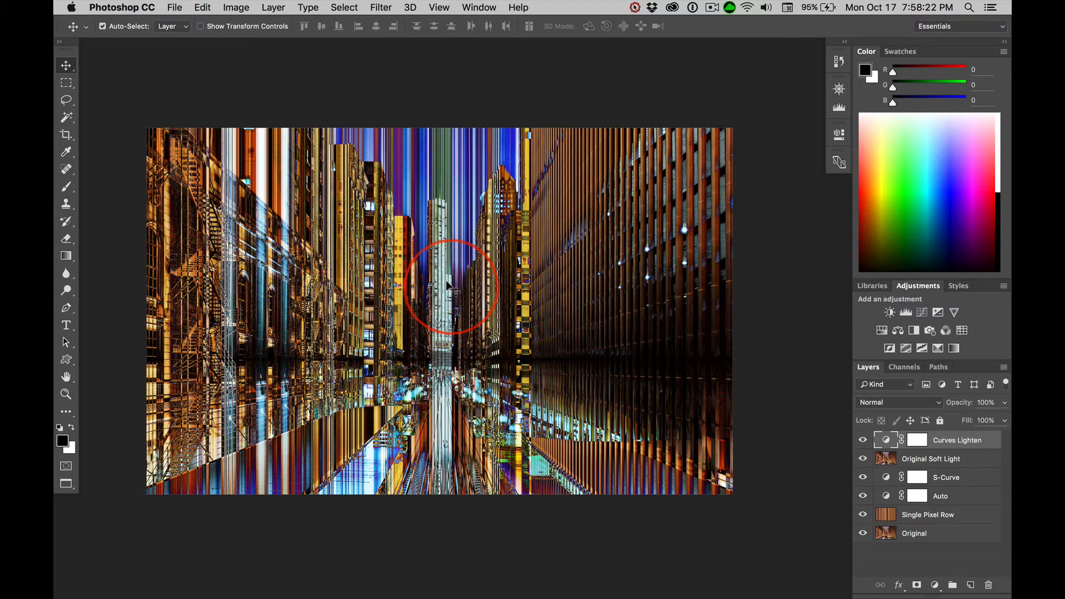
key(alt+super+i)
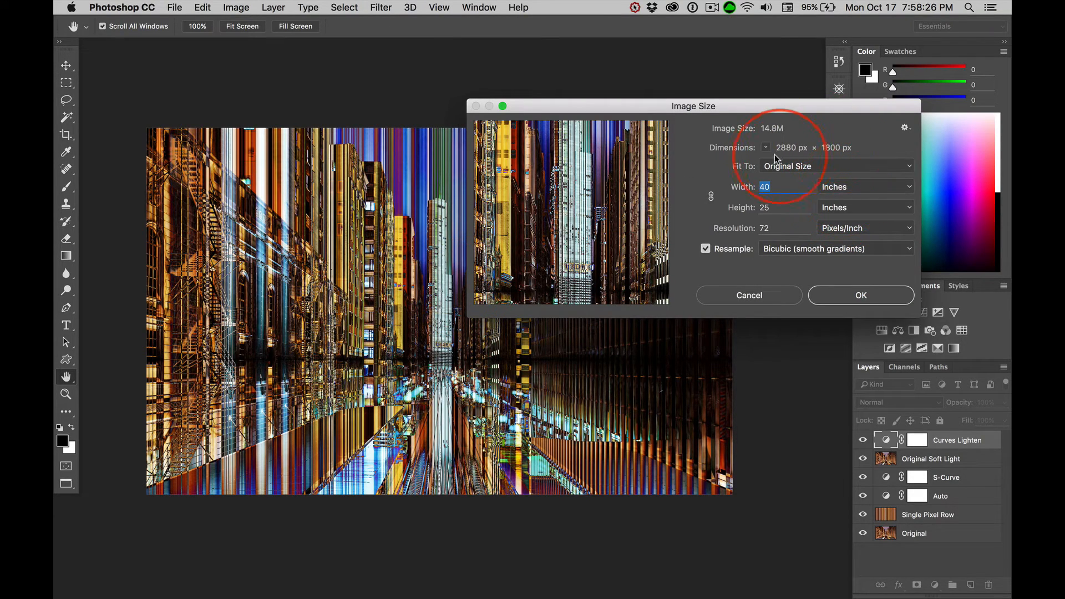
click(840, 188)
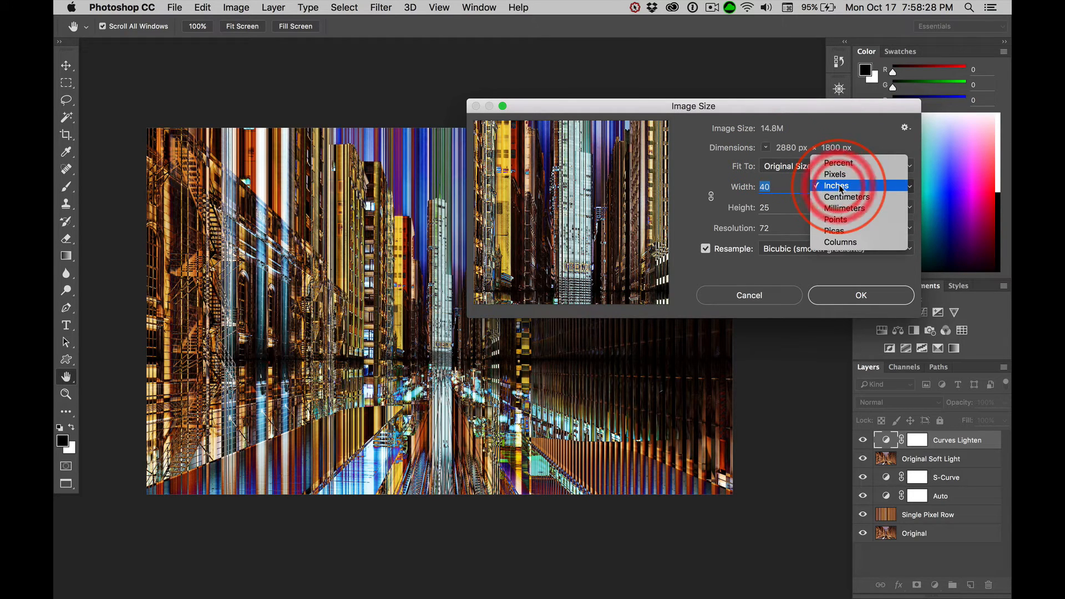
click(834, 174)
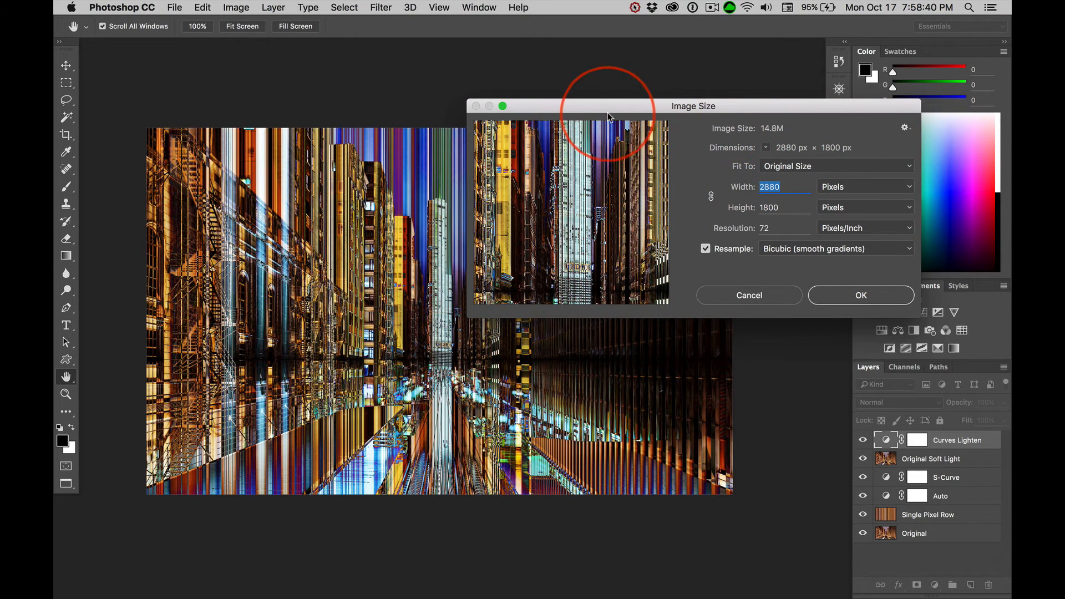
drag(605, 109, 629, 65)
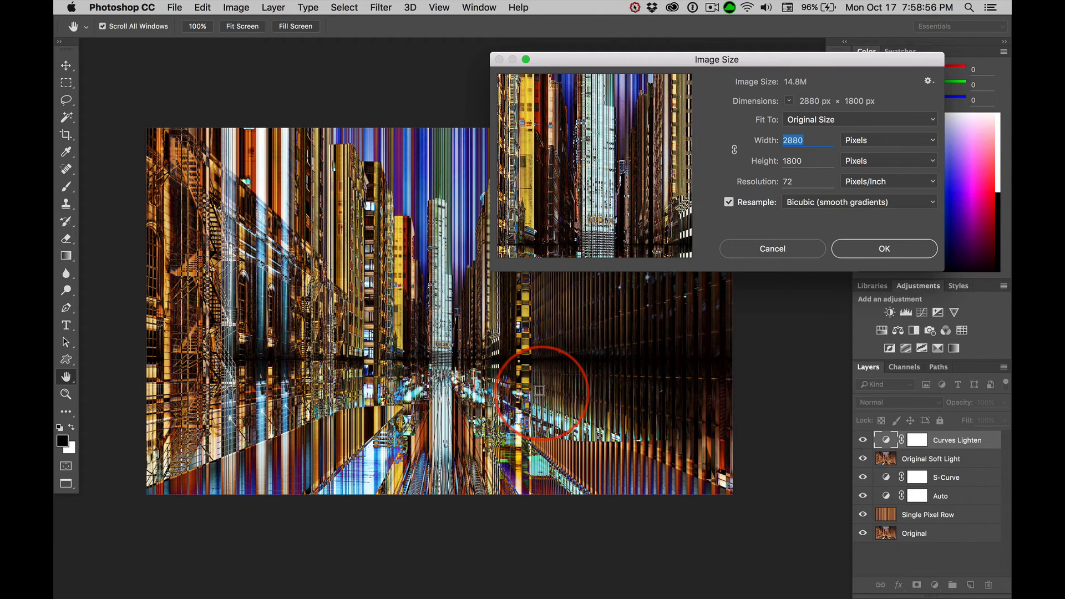
click(773, 249)
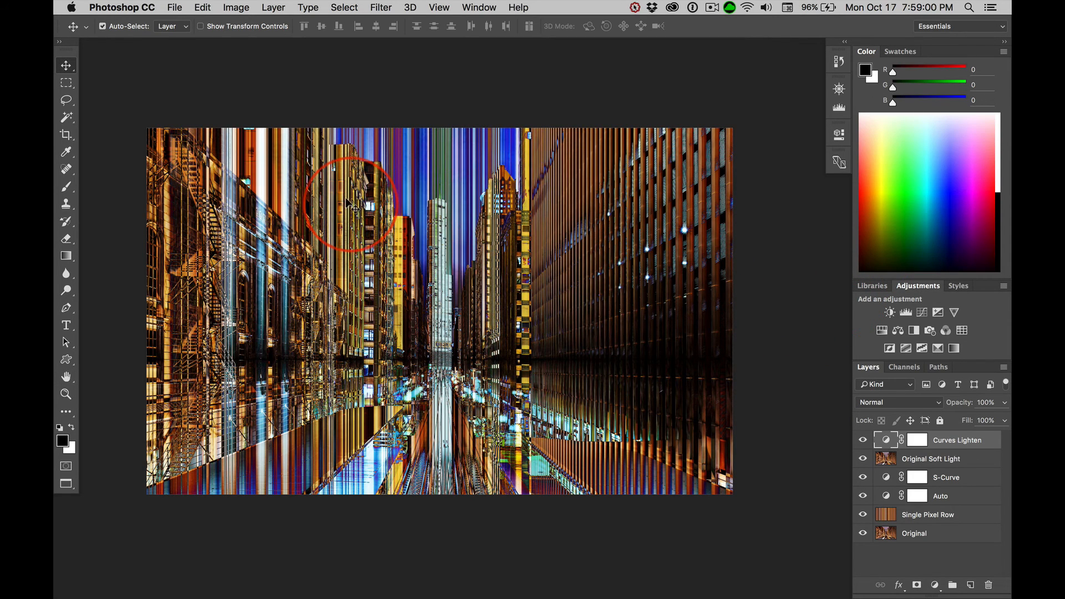